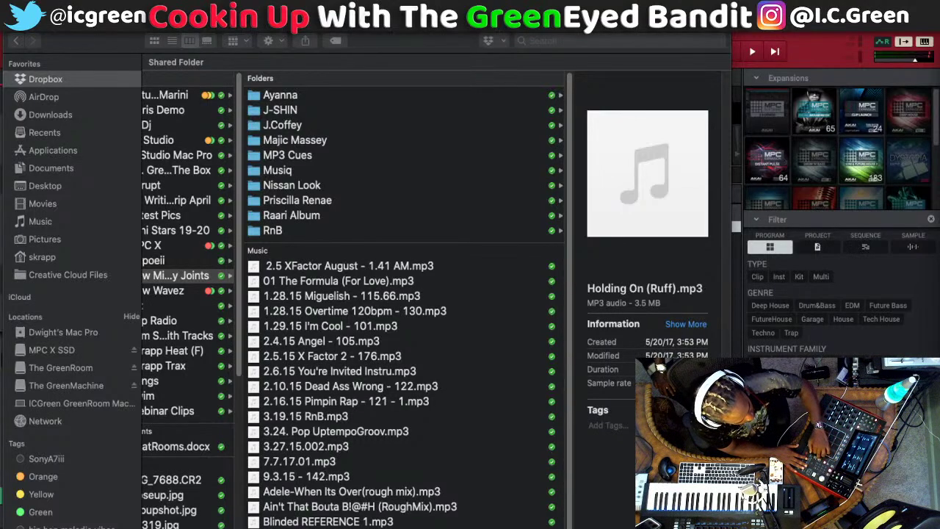
- Start and stop playback of the current sequence repeatedly to audition the beat
key("space")
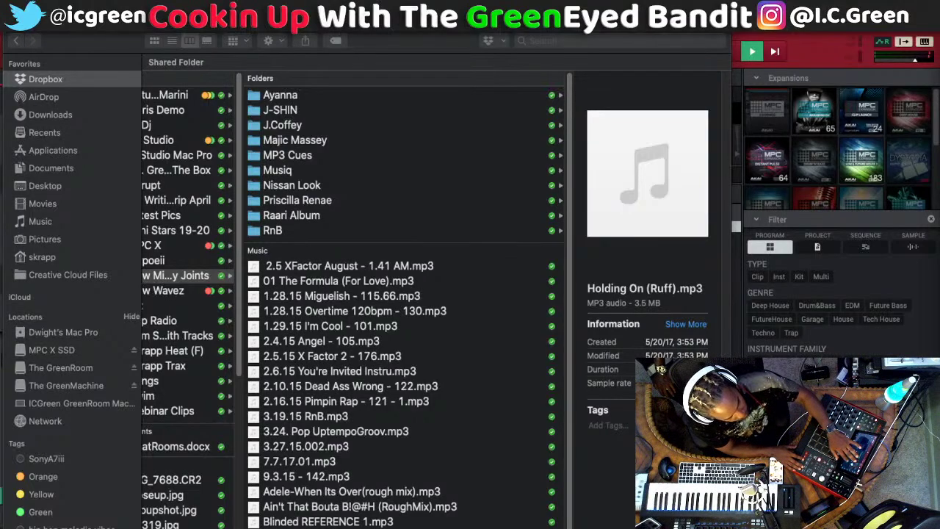
key("space")
key("space")
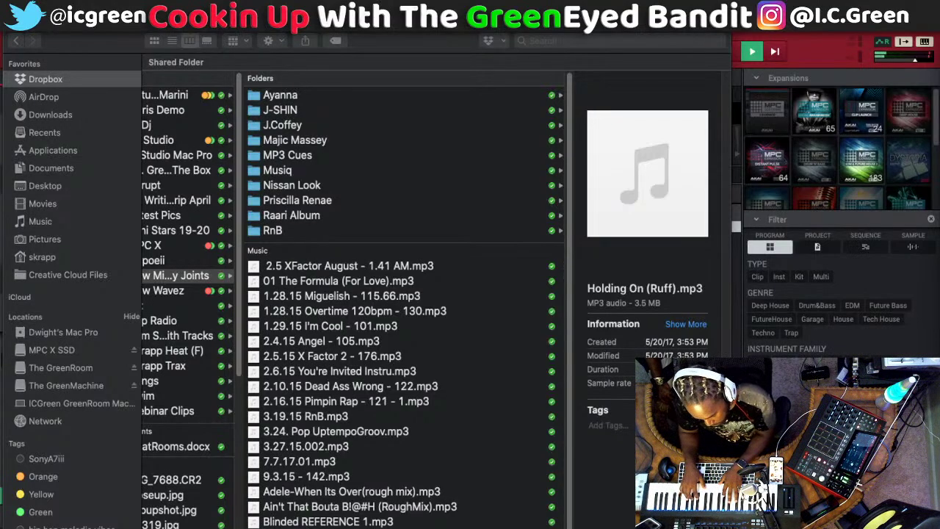
key("space")
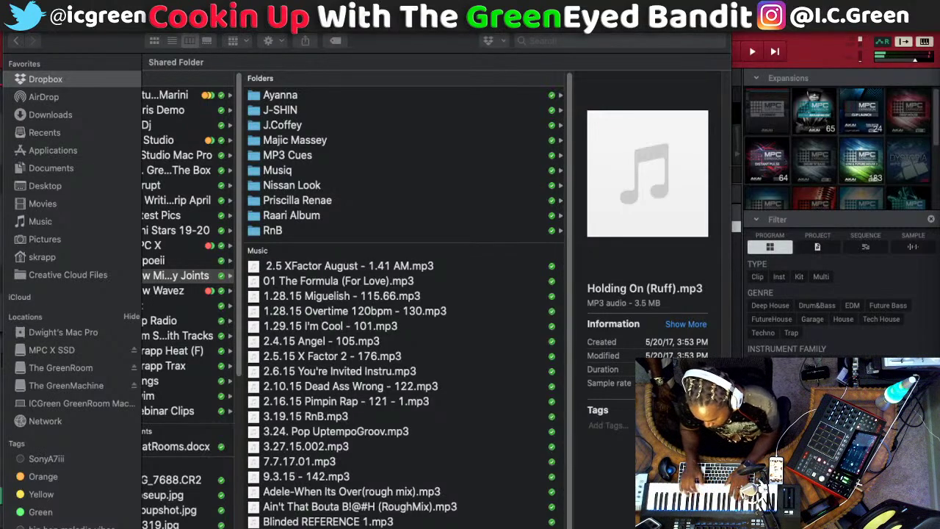
key("space")
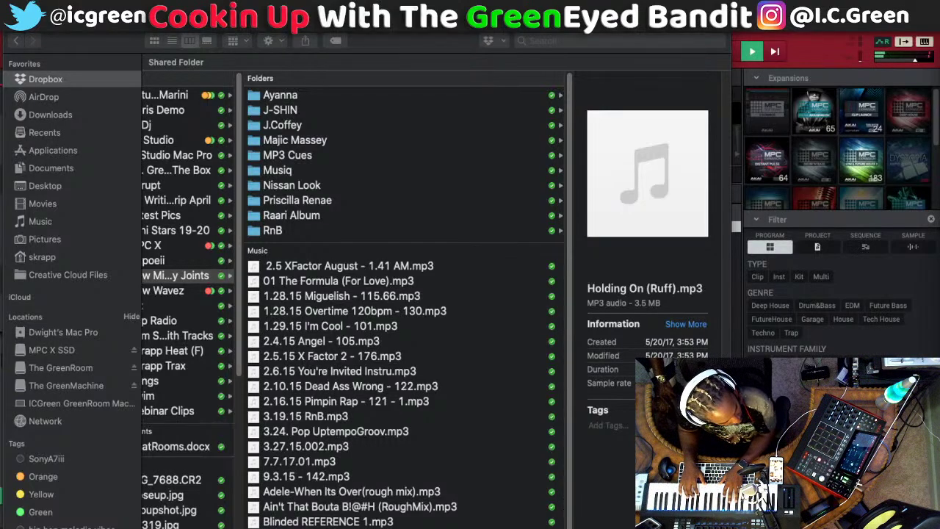
key("space")
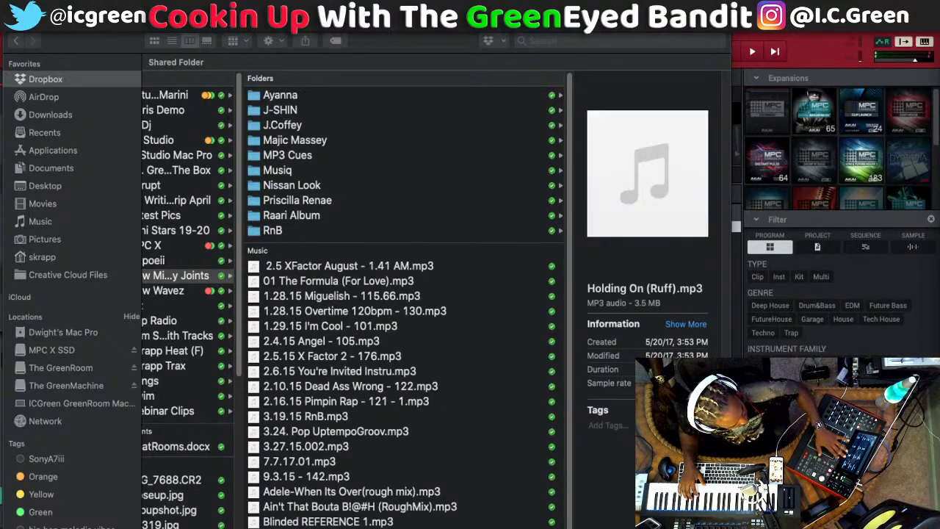
key("space")
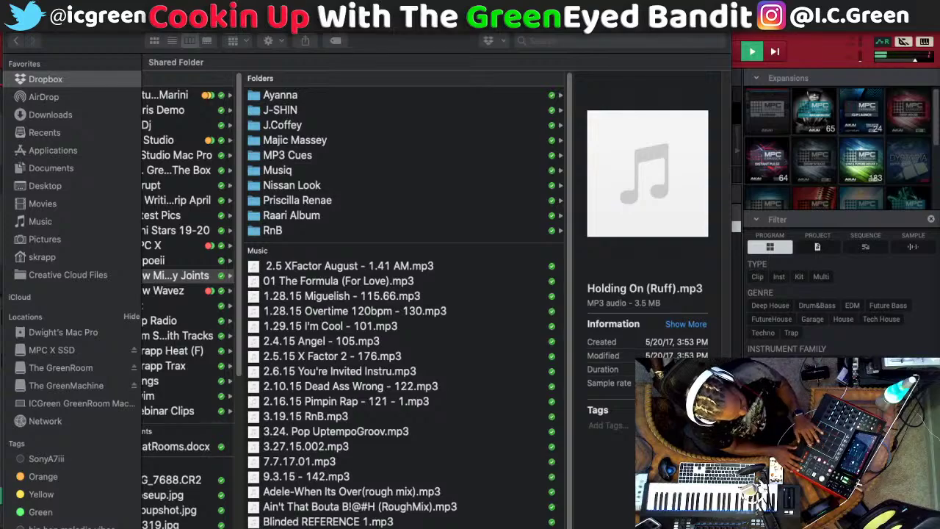
key("space")
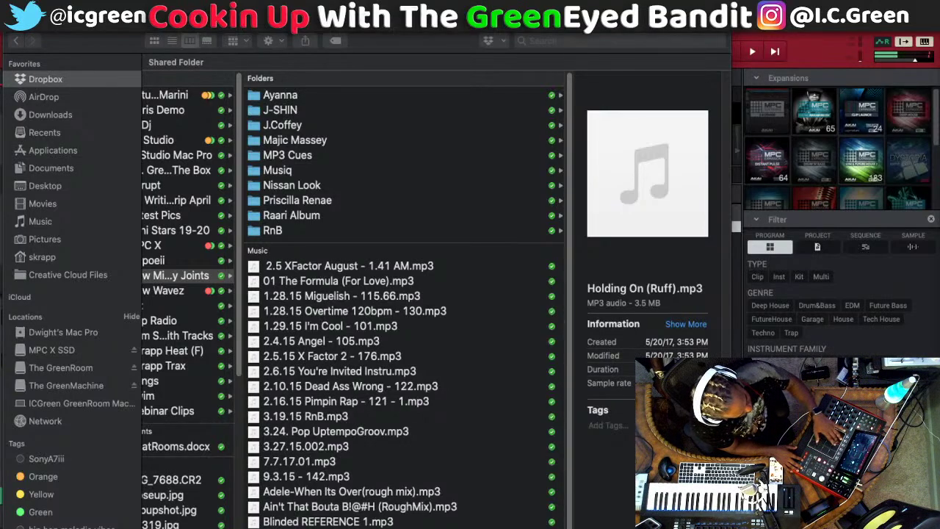
key("space")
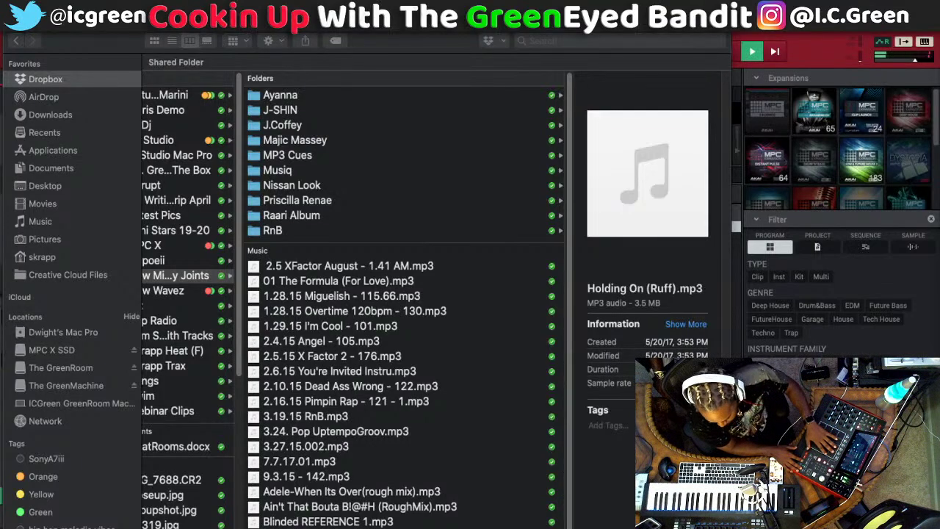
key("space")
key("space")
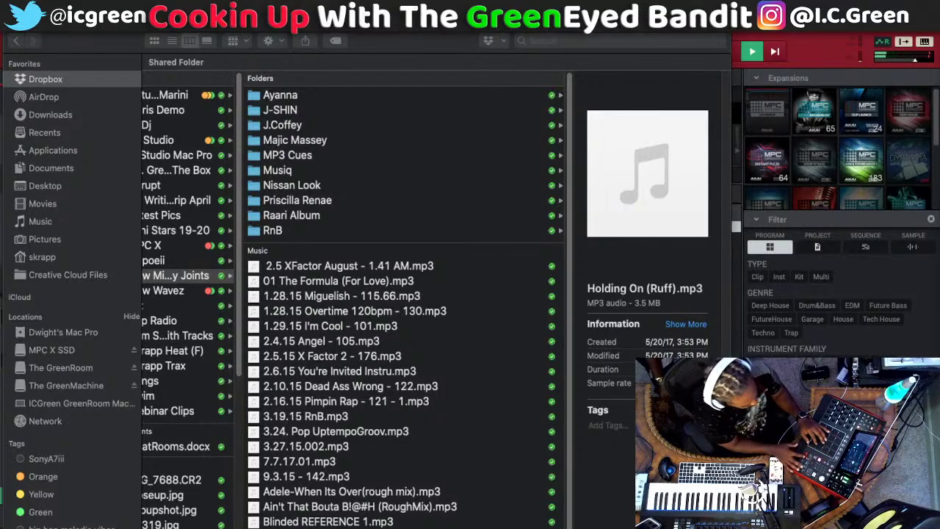
key("space")
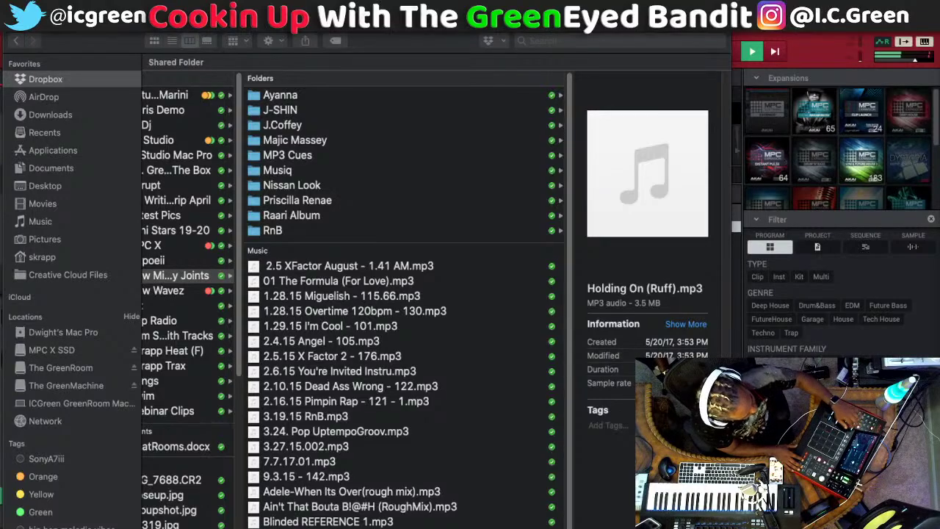
key("space")
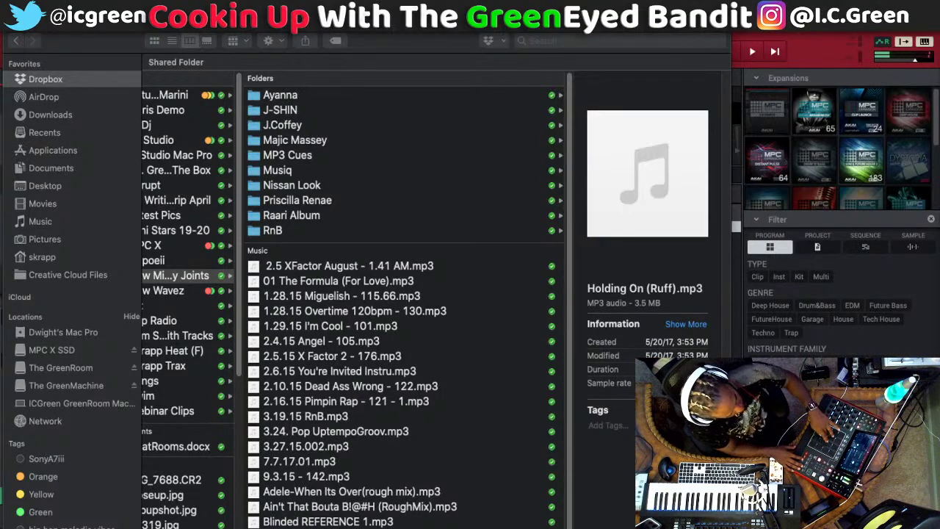
key("space")
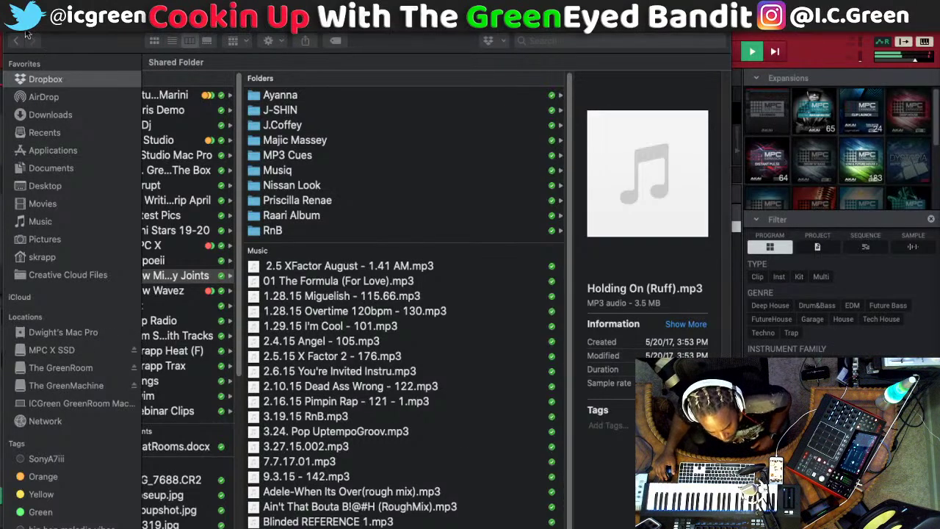
- Switch to the MPC software and set unused track 6 to the plugin type with a new plugin program
key("super+Tab")
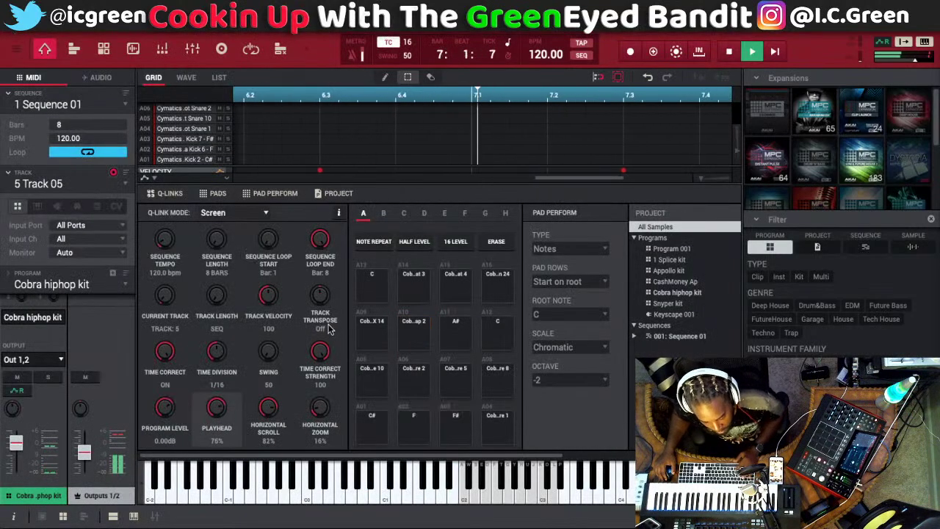
left_click(119, 184)
left_click(99, 266)
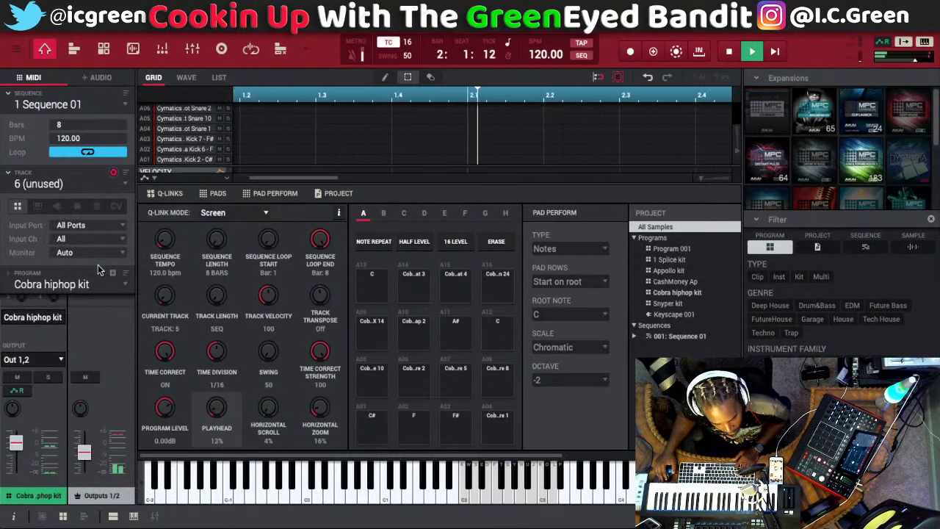
left_click(54, 208)
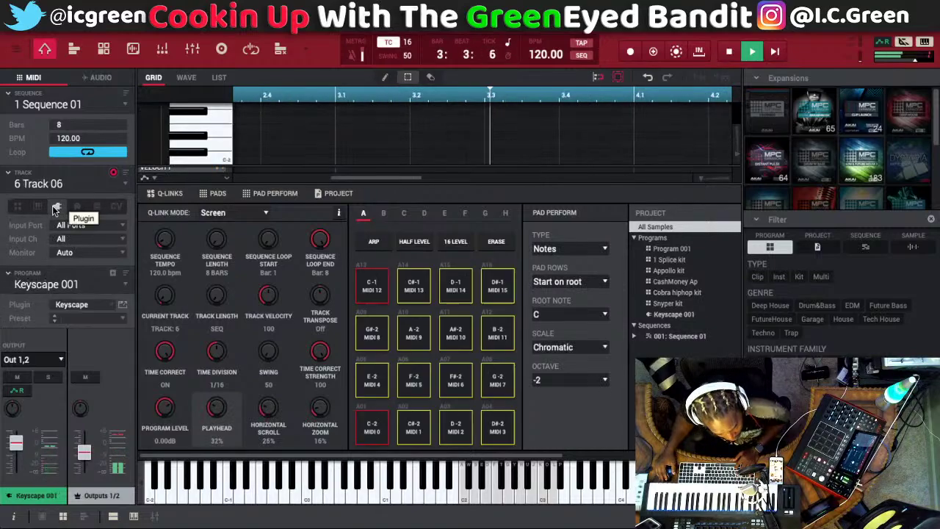
left_click(112, 275)
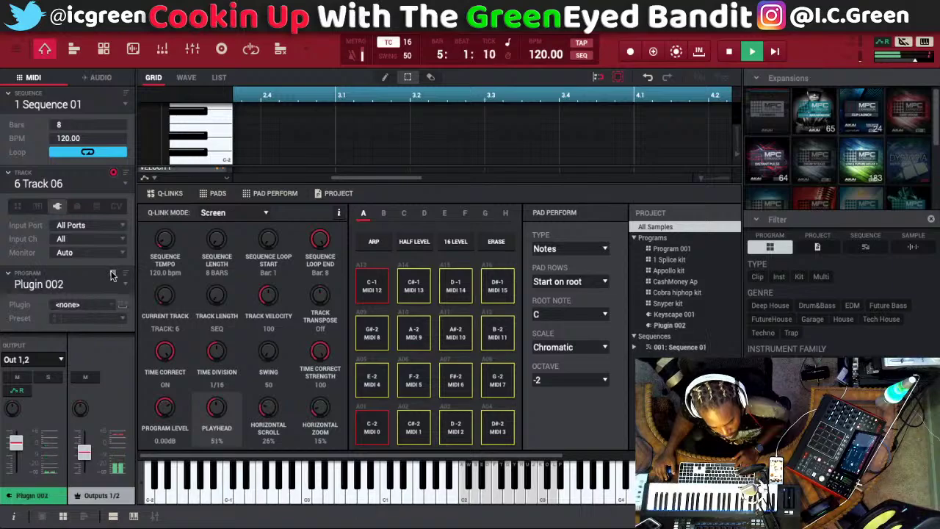
- Load the Trilian VST into track 6's new plugin program and open the plugin's interface
left_click(112, 303)
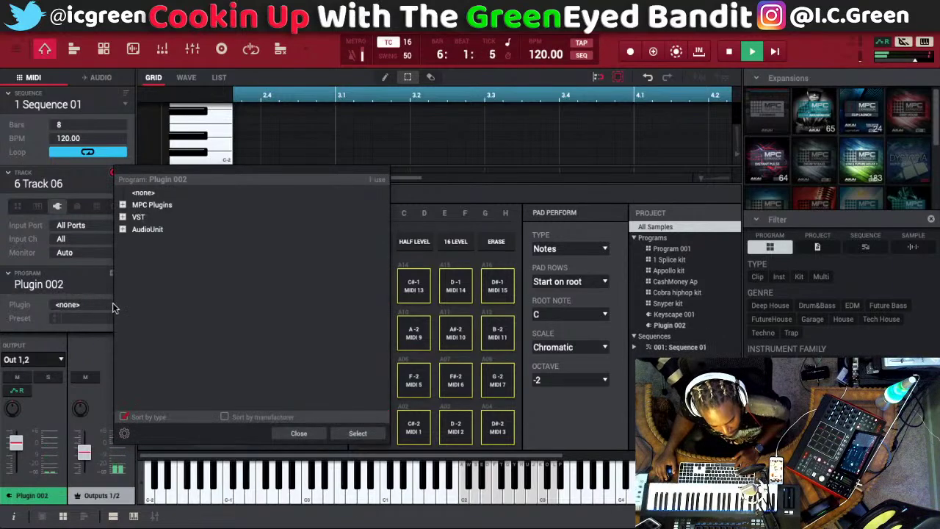
left_click(122, 218)
scroll(166, 288, "down", 5)
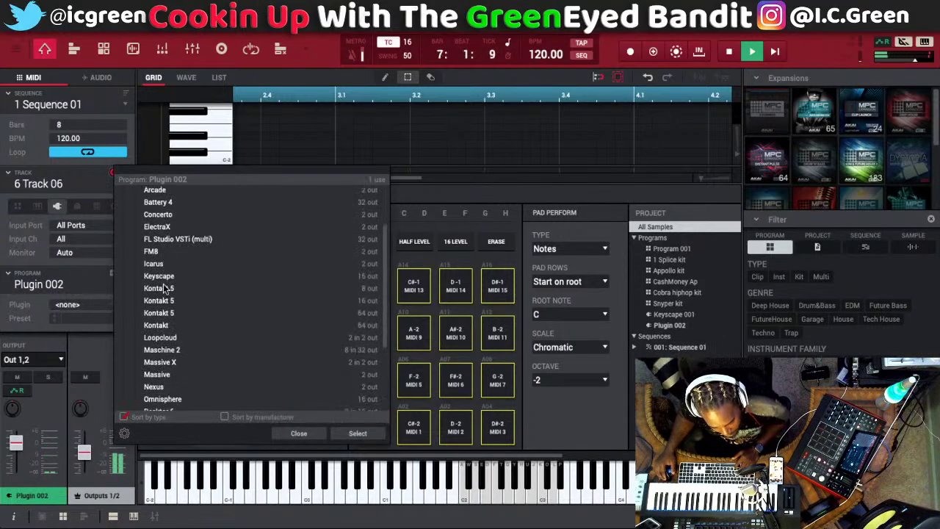
scroll(164, 286, "down", 3)
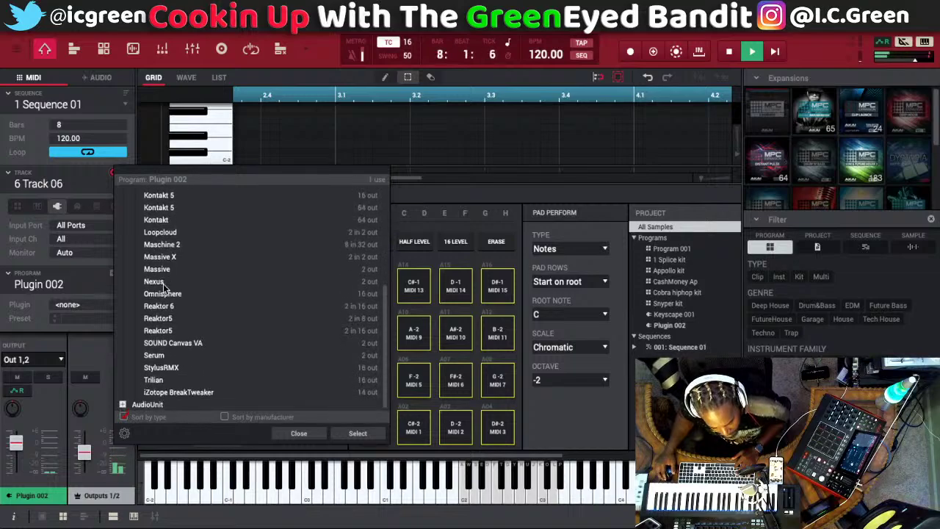
double_click(159, 379)
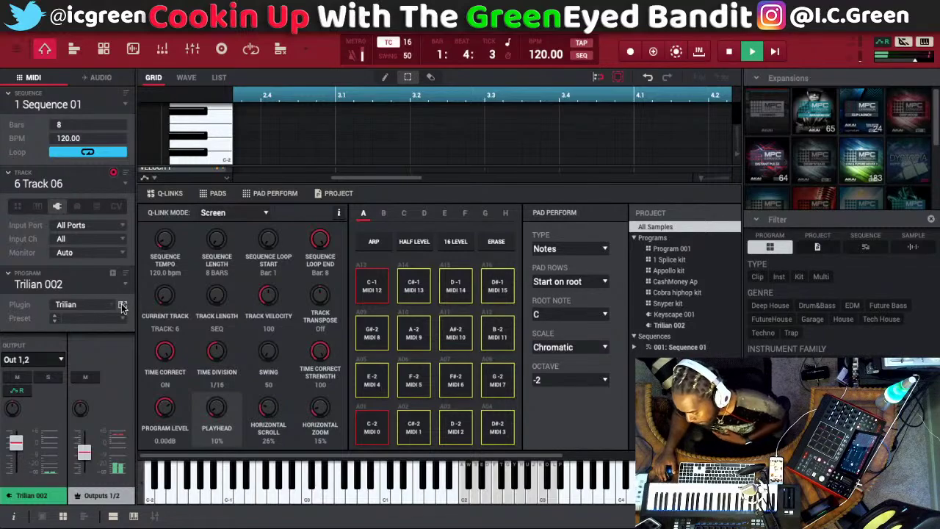
left_click(123, 305)
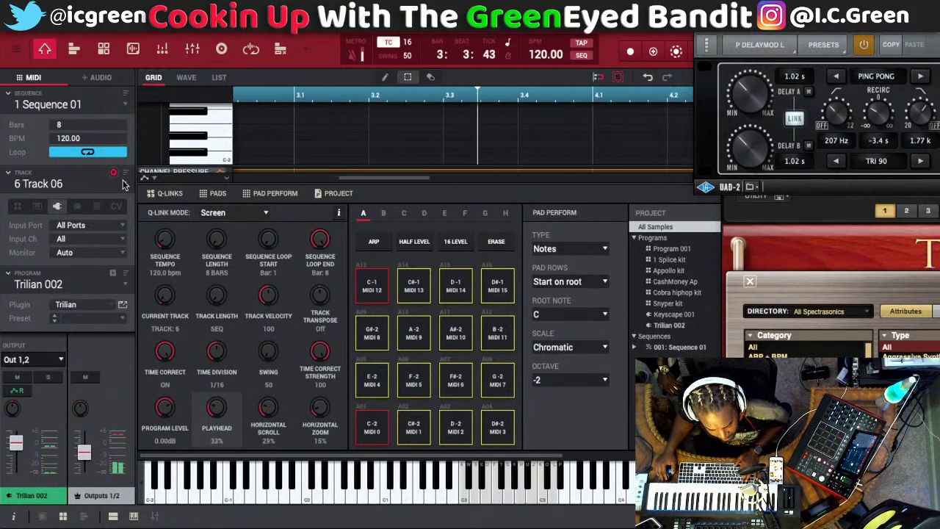
- Select unused track 7 and create a new plugin program on it
left_click(86, 182)
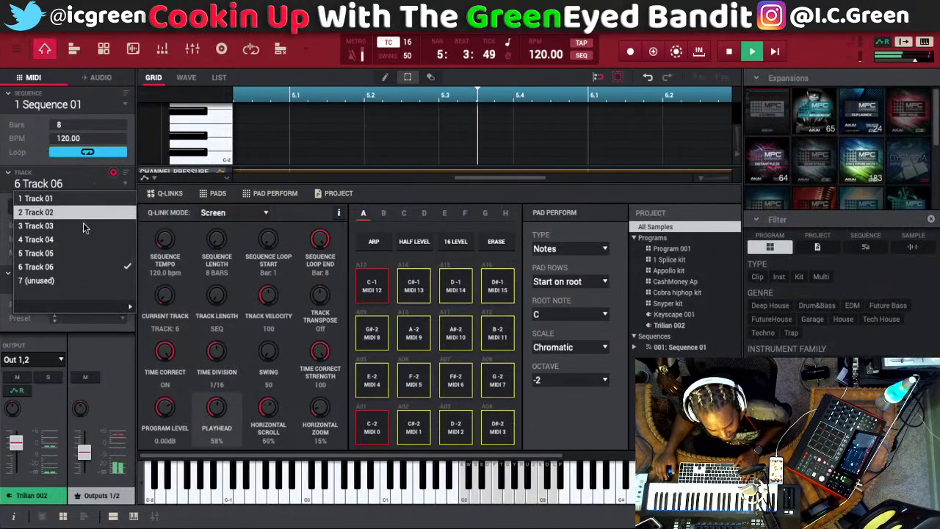
left_click(73, 279)
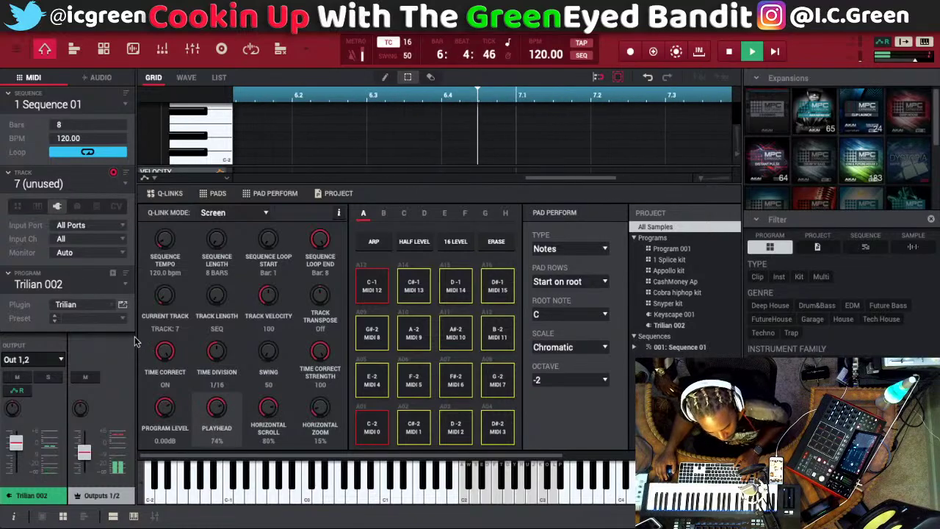
left_click(112, 273)
- Load the Omnisphere VST into track 7's new plugin program
left_click(106, 302)
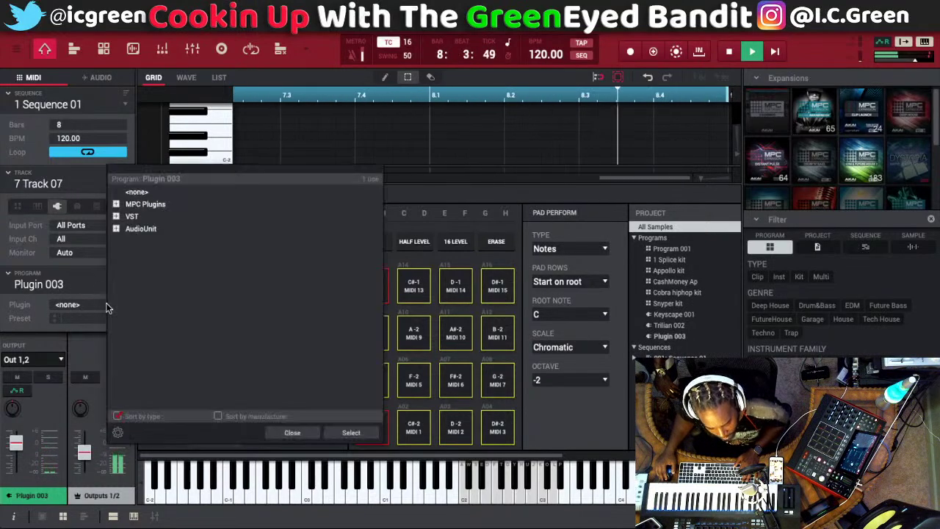
left_click(116, 216)
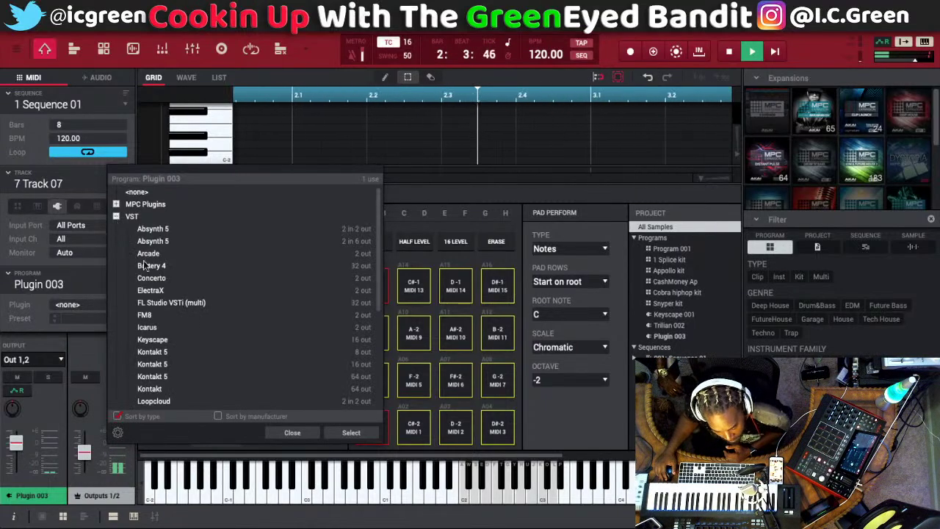
scroll(165, 305, "down", 4)
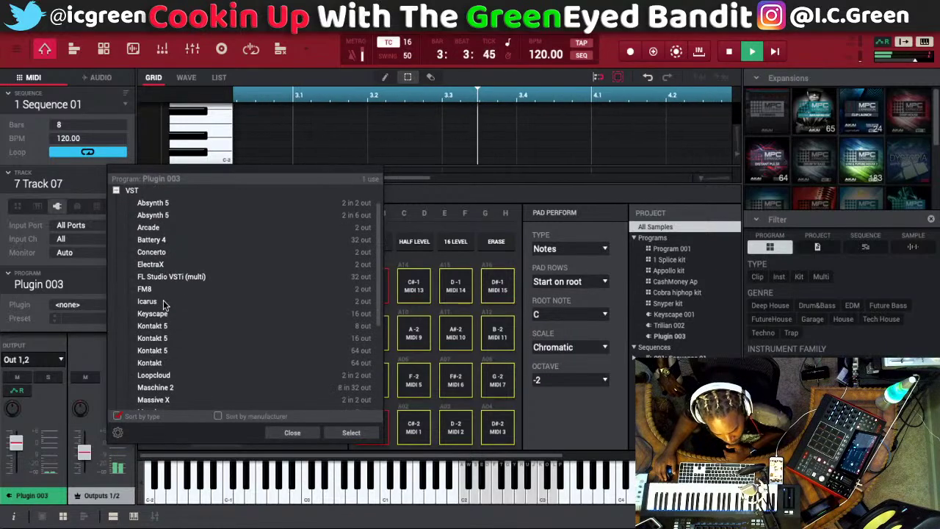
scroll(164, 303, "down", 3)
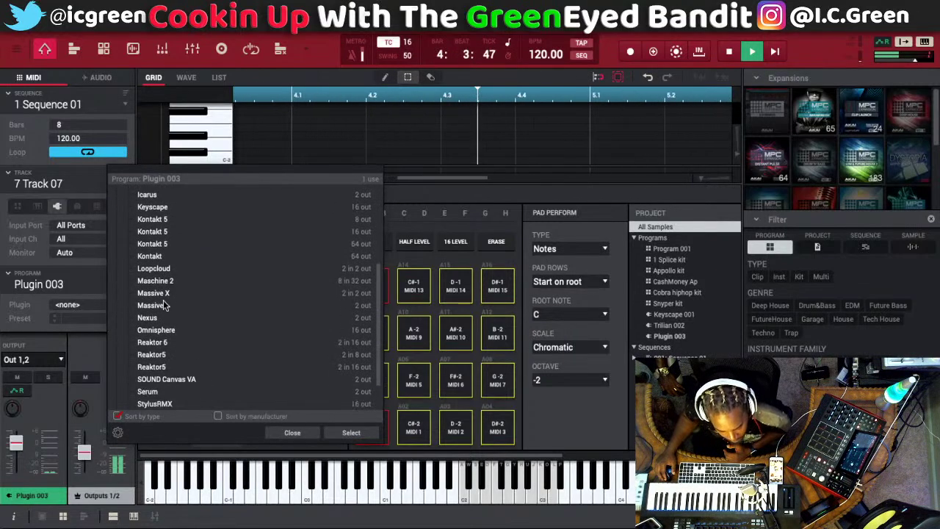
left_click(163, 334)
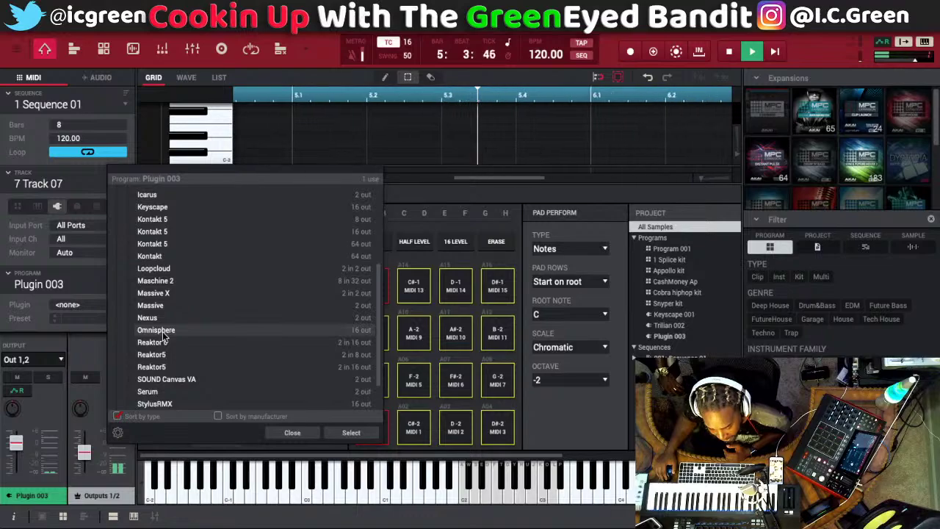
double_click(161, 332)
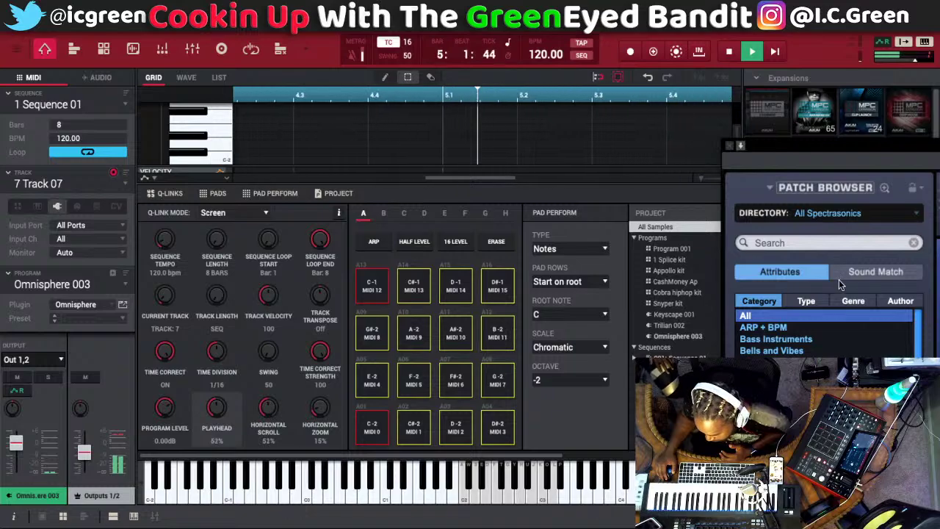
- Search Omnisphere's patches for "strings" and refine the search to "Full strings"
left_click(830, 243)
type("strings")
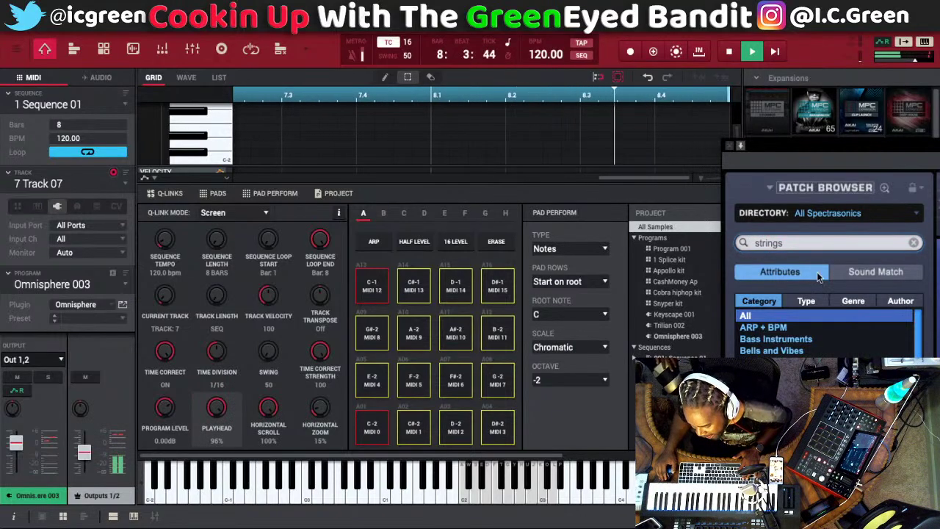
left_click(755, 242)
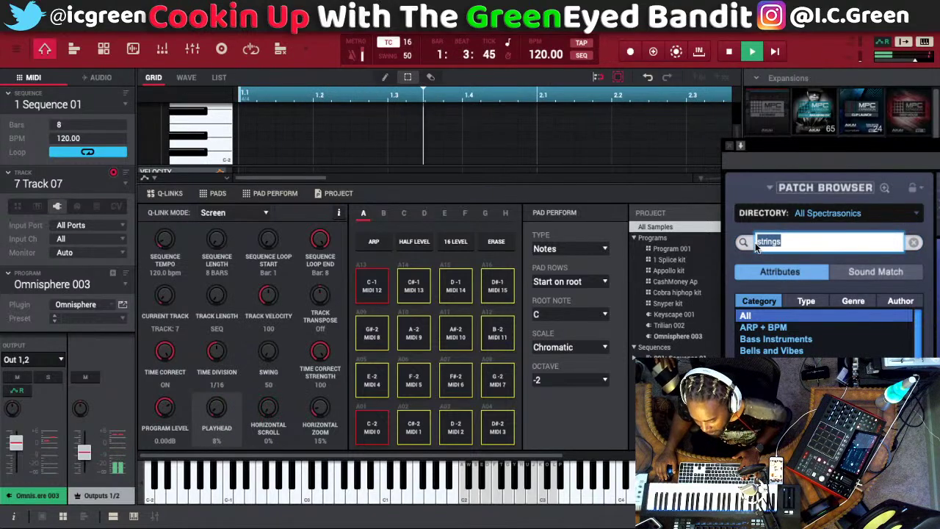
left_click(755, 242)
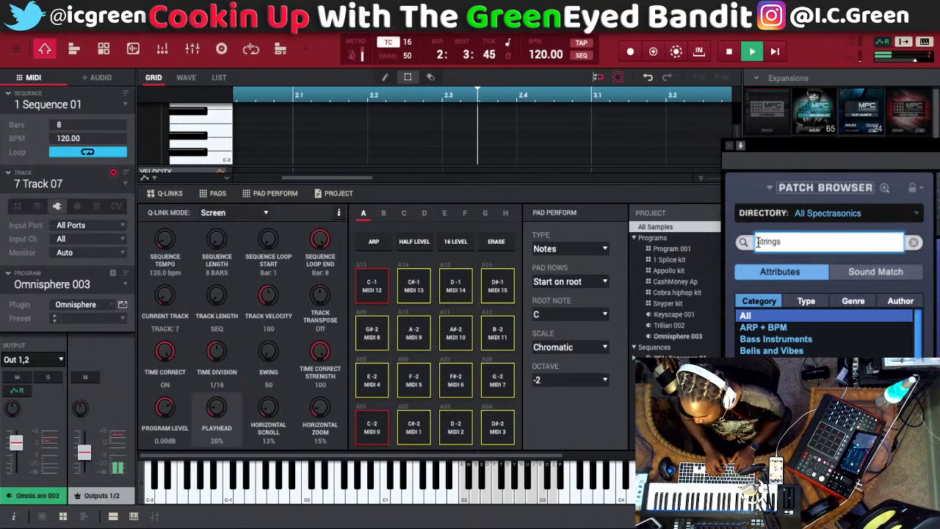
type("Full")
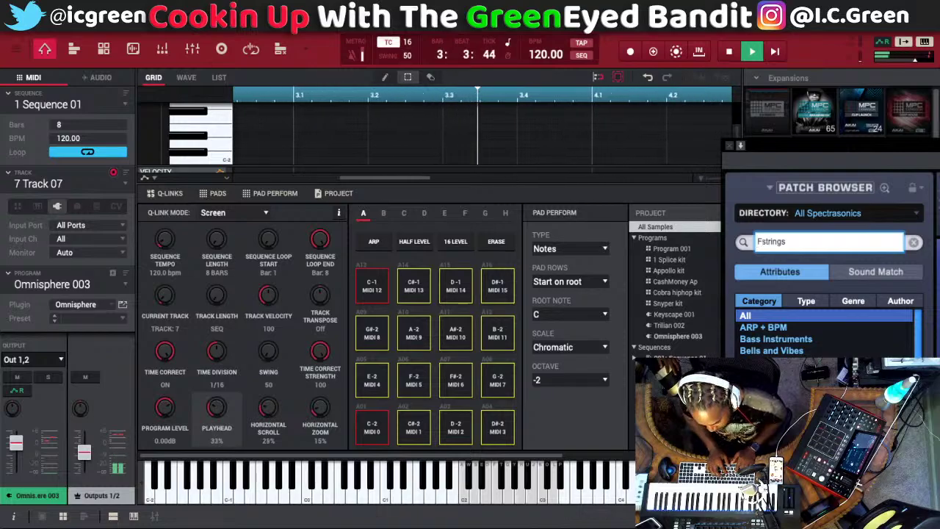
key("Return")
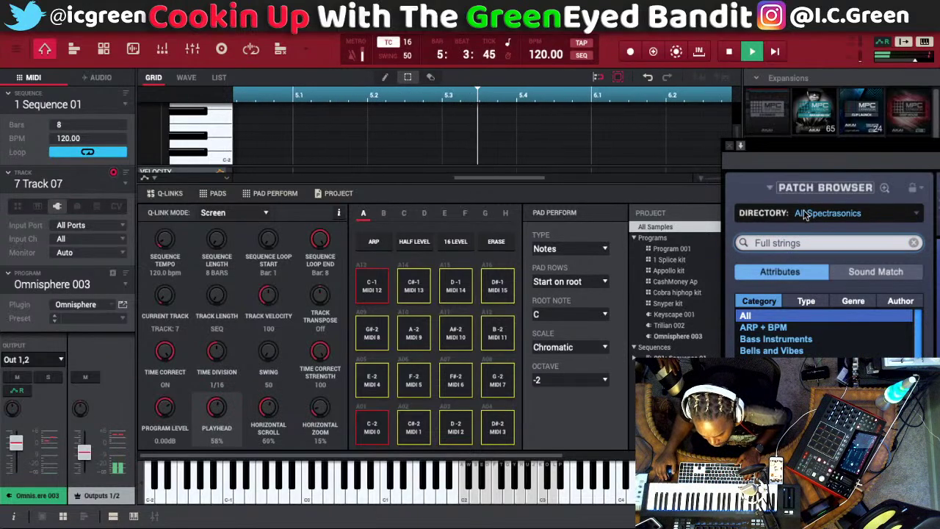
- Search Omnisphere's patches for "Classics Strings"
left_click(808, 244)
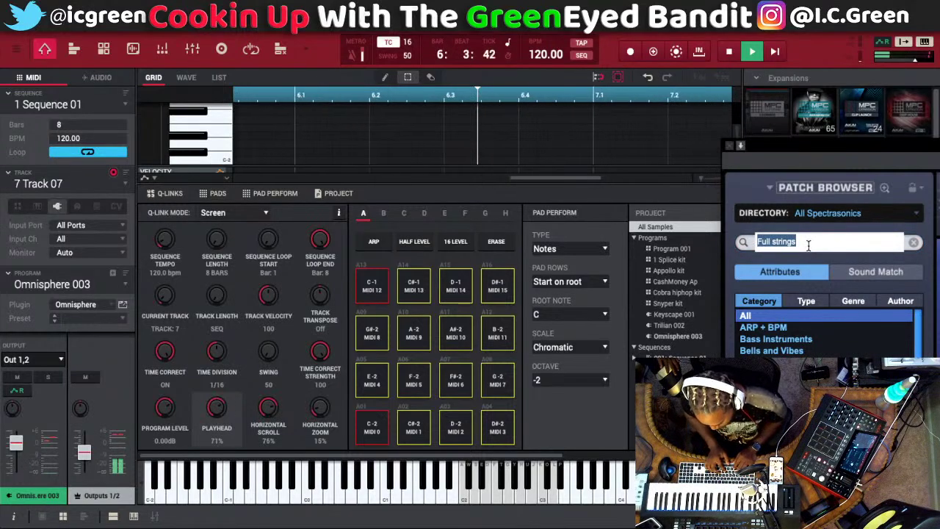
type("Classics")
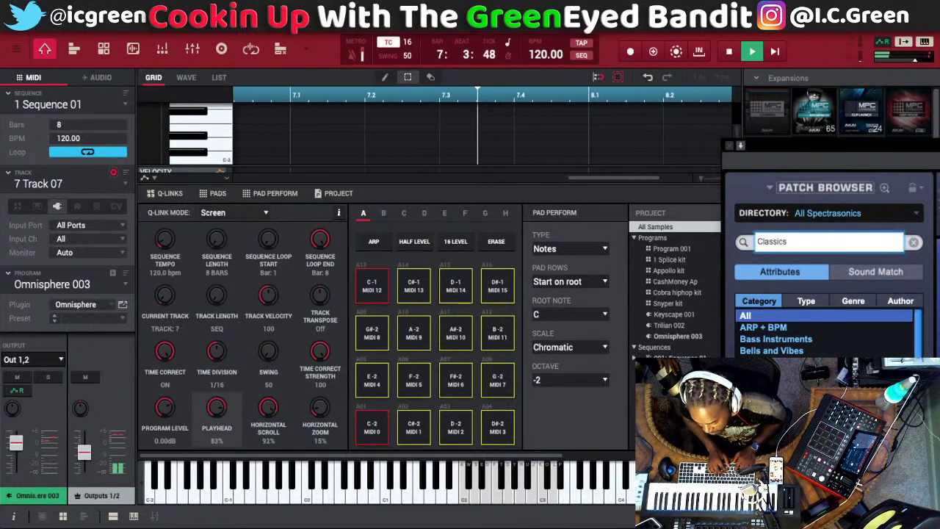
type(" Strings")
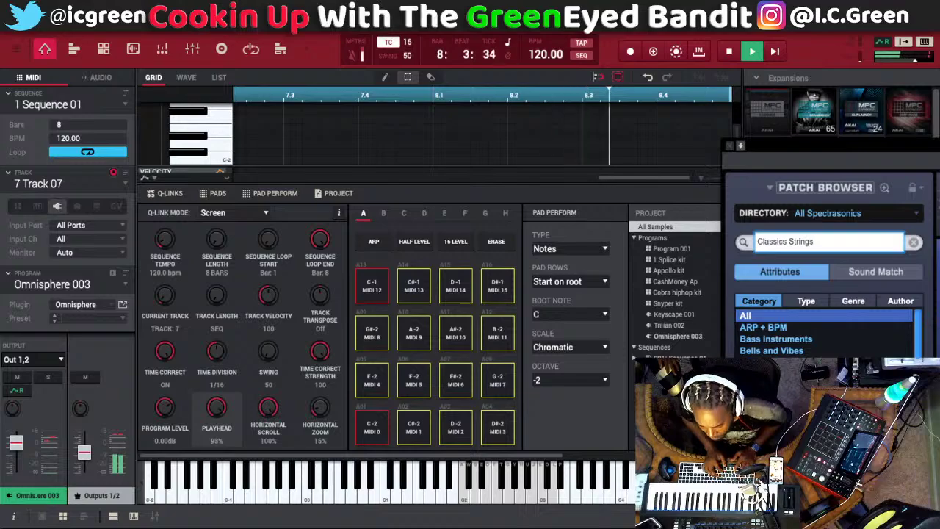
key("Return")
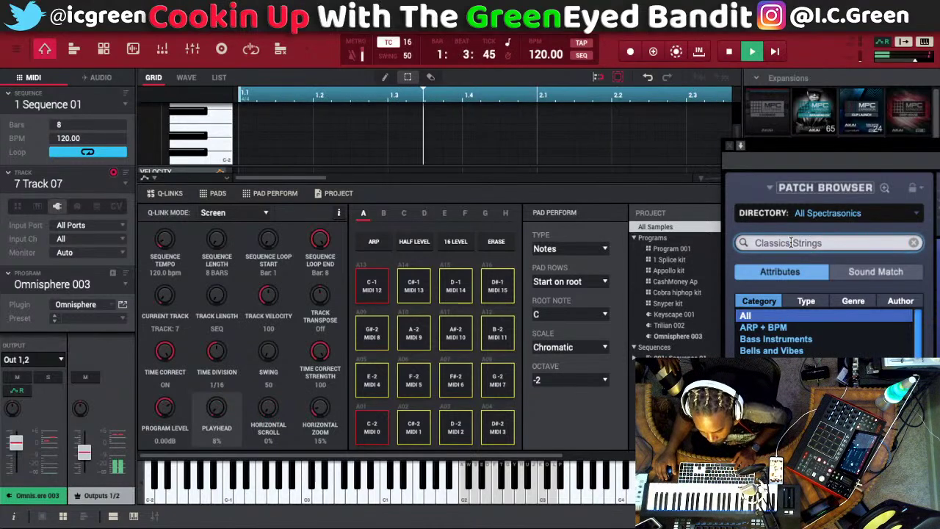
- Shorten the Omnisphere patch search to "Strings" and look through the patch category list
left_click(789, 243)
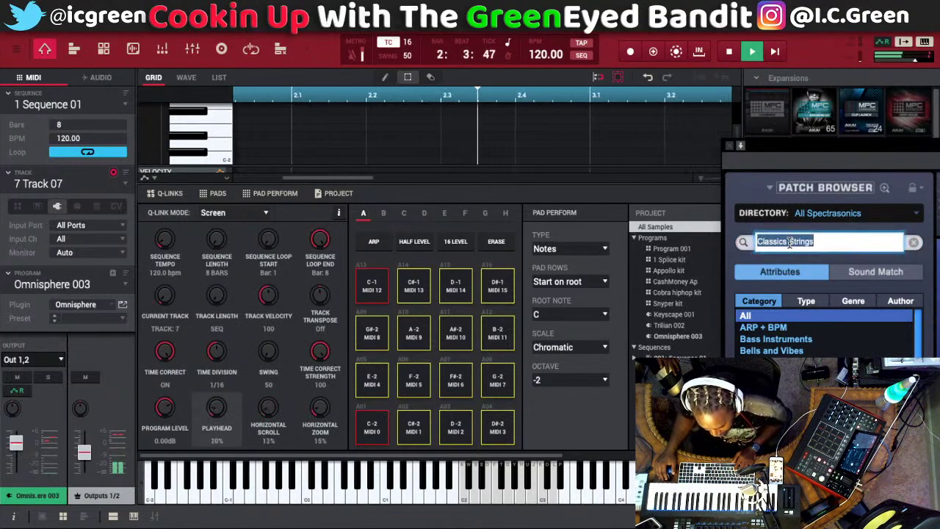
left_click(790, 243)
key("BackSpace")
key("BackSpace")
key("BackSpace")
key("BackSpace")
key("BackSpace")
key("BackSpace")
key("BackSpace")
key("BackSpace")
key("BackSpace")
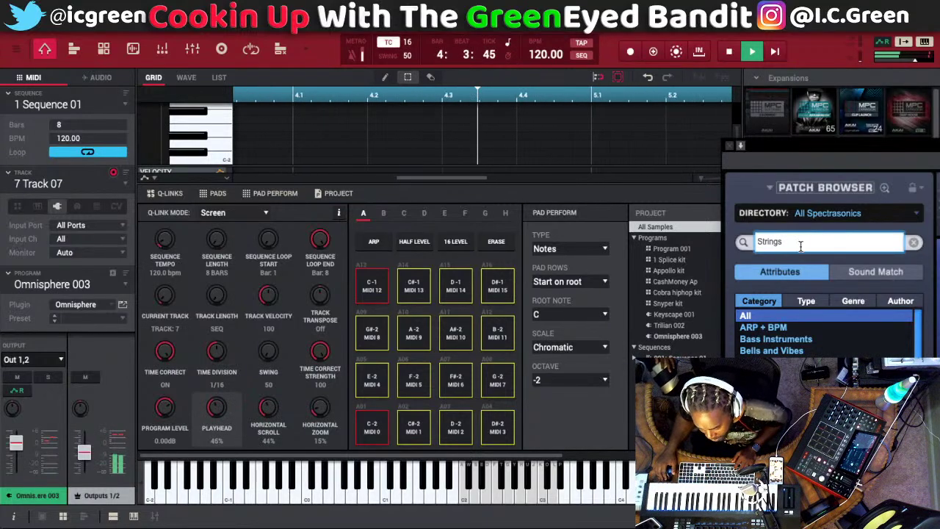
key("Return")
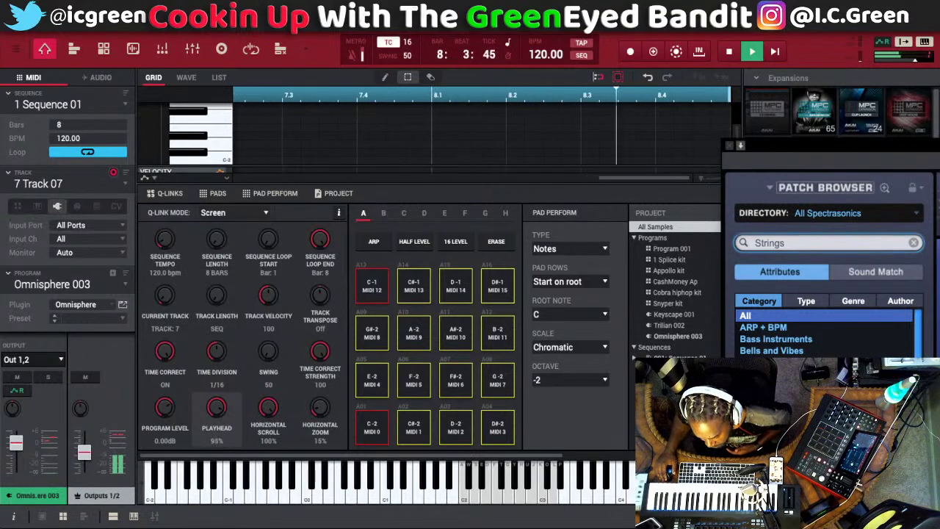
scroll(830, 333, "down", 3)
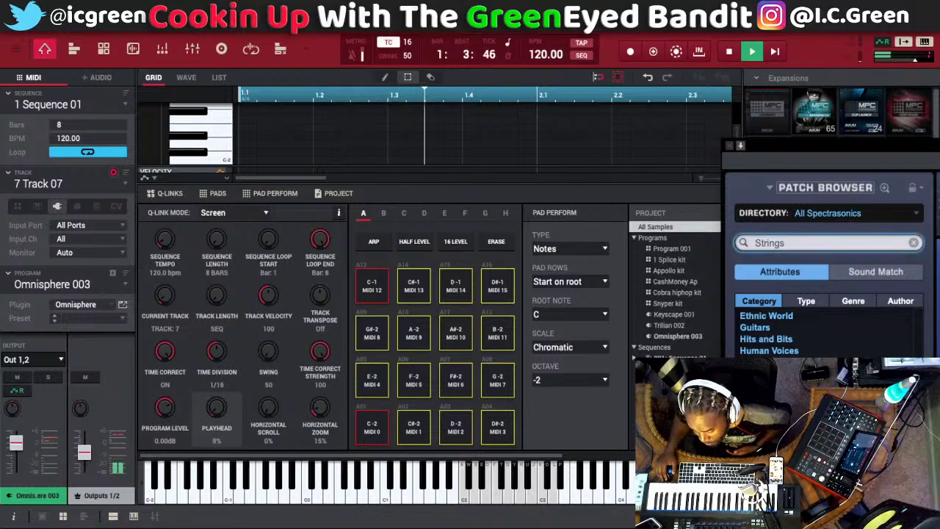
scroll(829, 332, "down", 5)
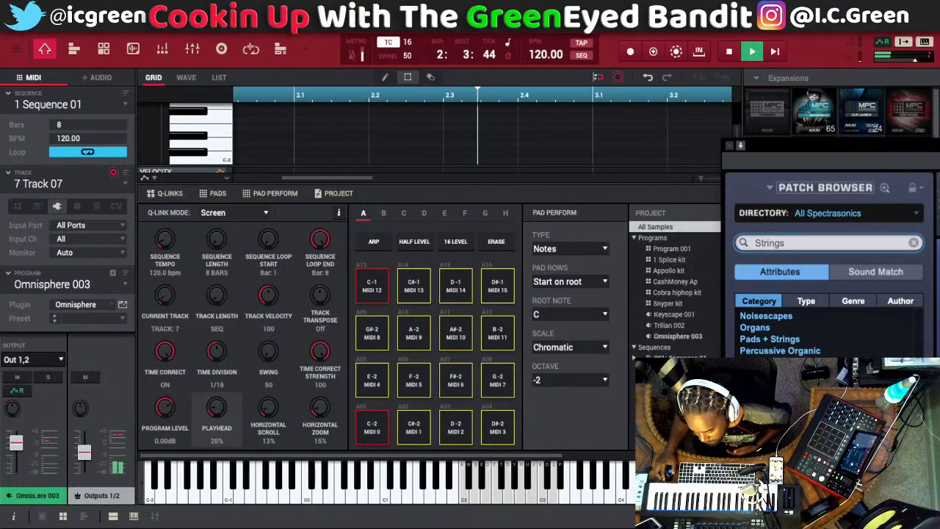
scroll(829, 333, "up", 3)
scroll(830, 333, "up", 1)
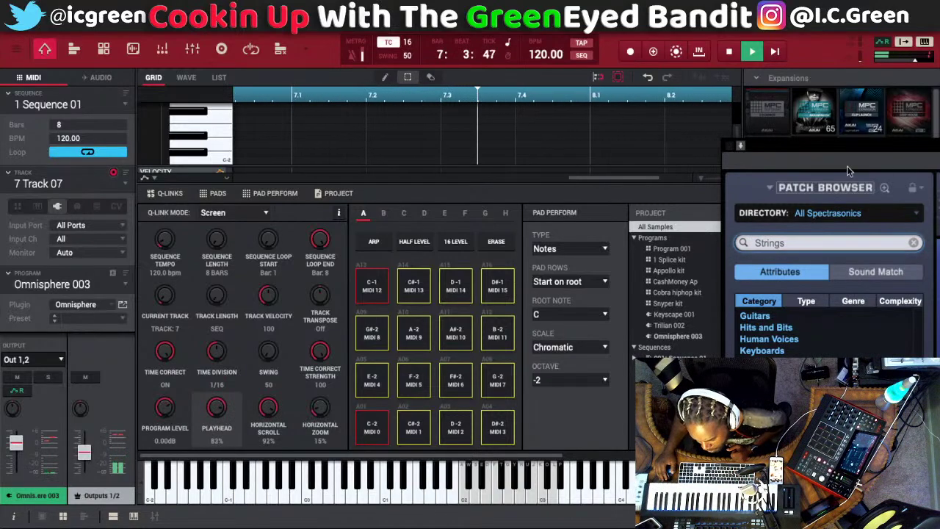
- Close the open Omnisphere, UAD-2 delay and Trilian plugin windows to return to the main track 7 view
left_click(732, 149)
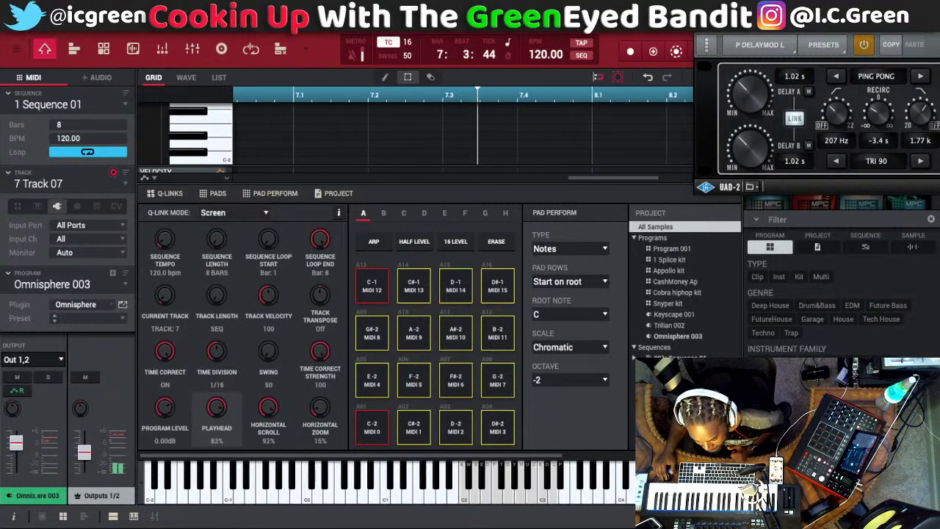
key("Escape")
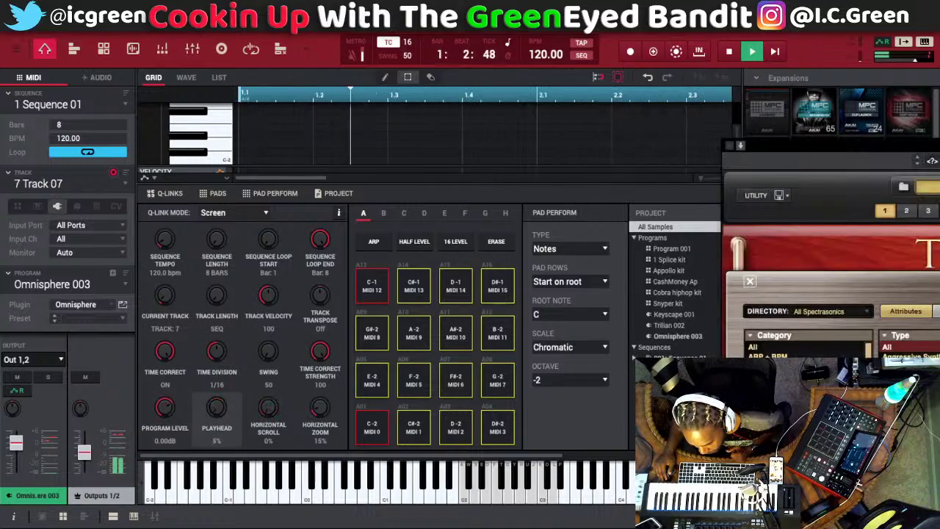
left_click(729, 146)
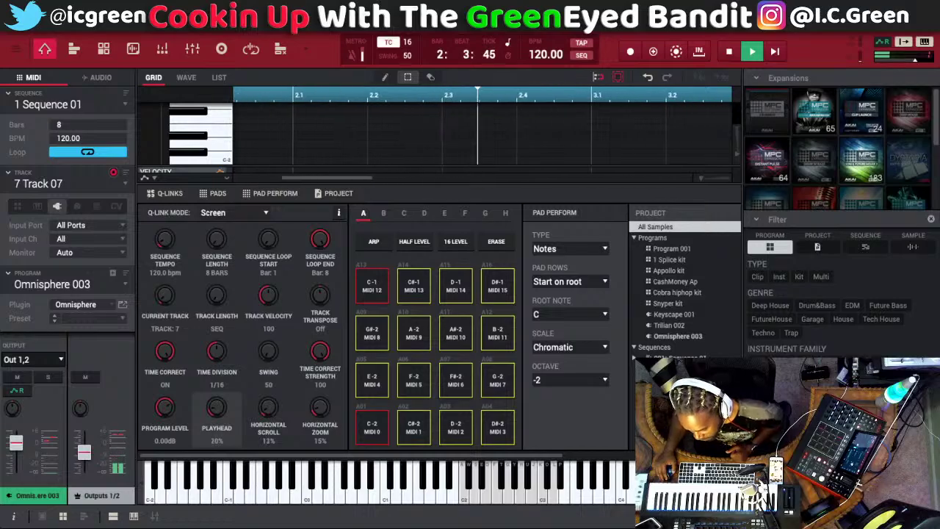